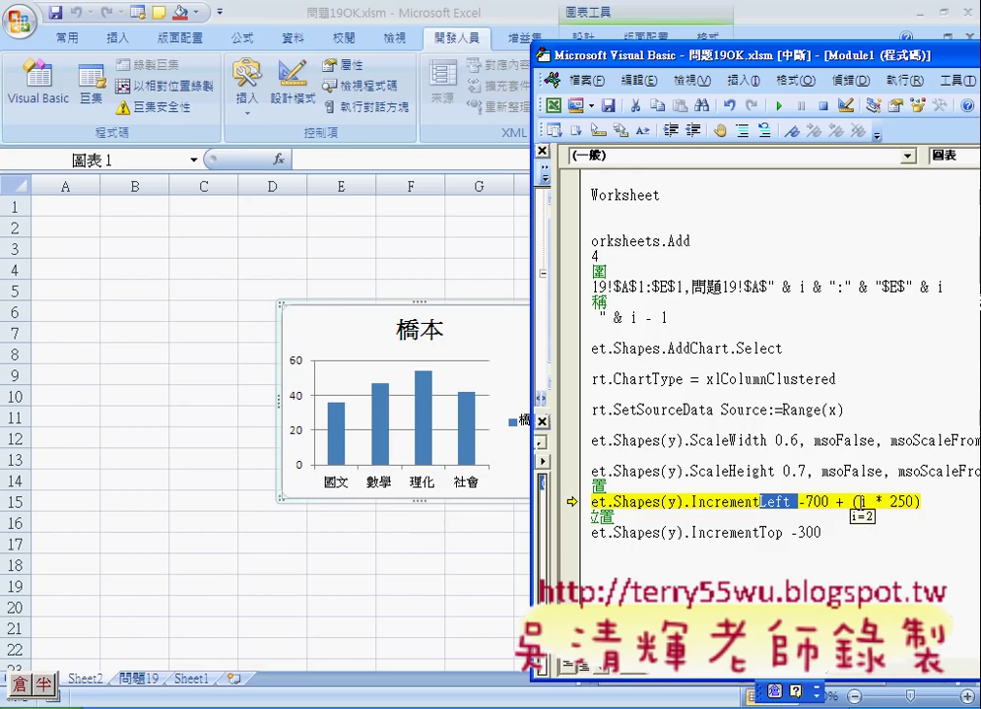
Execute the IncrementLeft line, moving the 橋本 chart to the sheet's left edge
left_click_drag(860, 501, 915, 501)
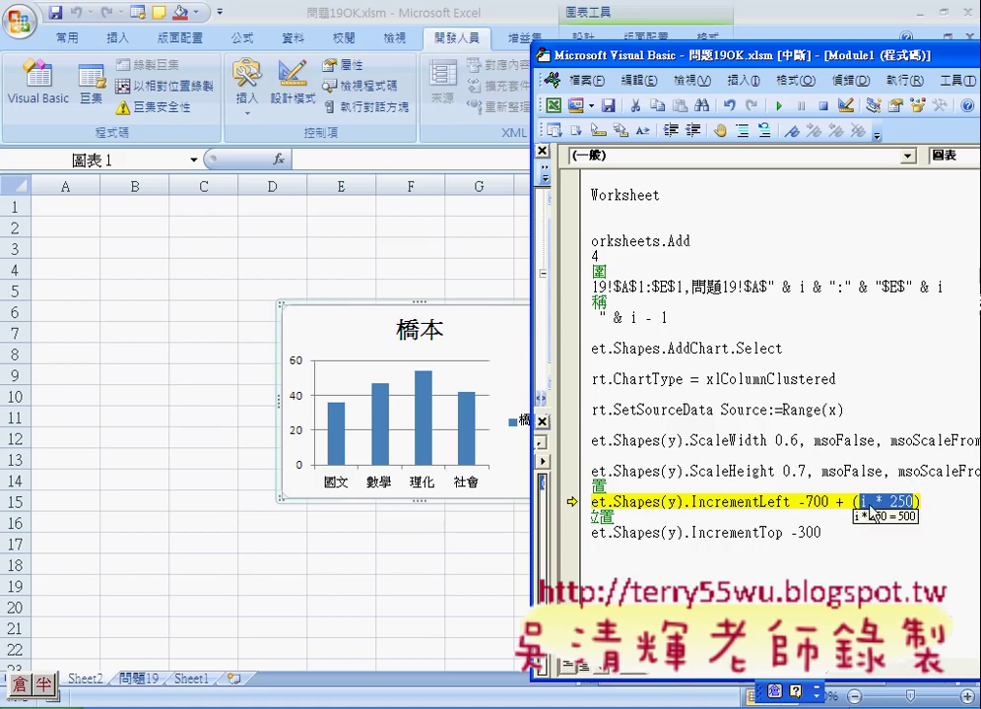
left_click(931, 501)
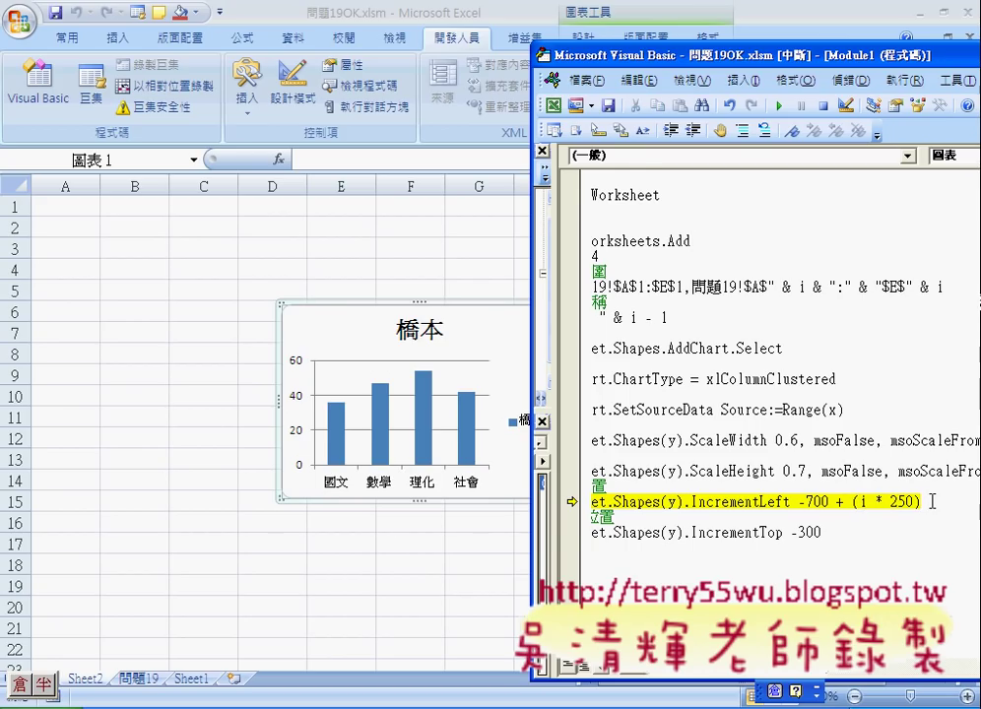
key("F8")
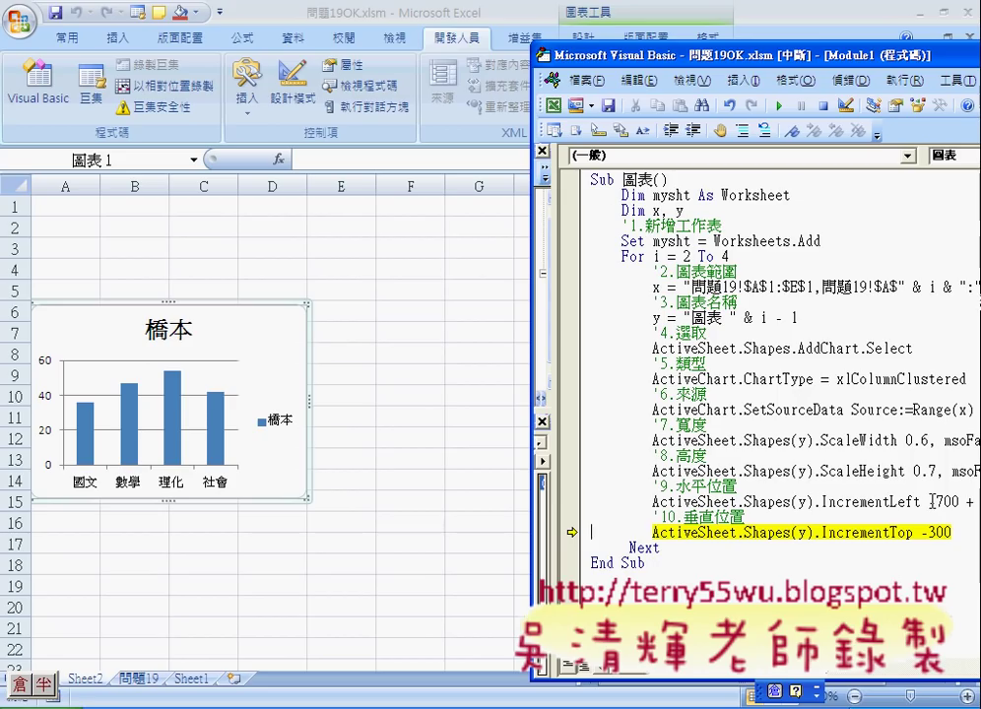
Inspect the data tips for i * 250 and for 700 + (i * 250), which evaluates to 1200
left_click(667, 675)
left_click(668, 676)
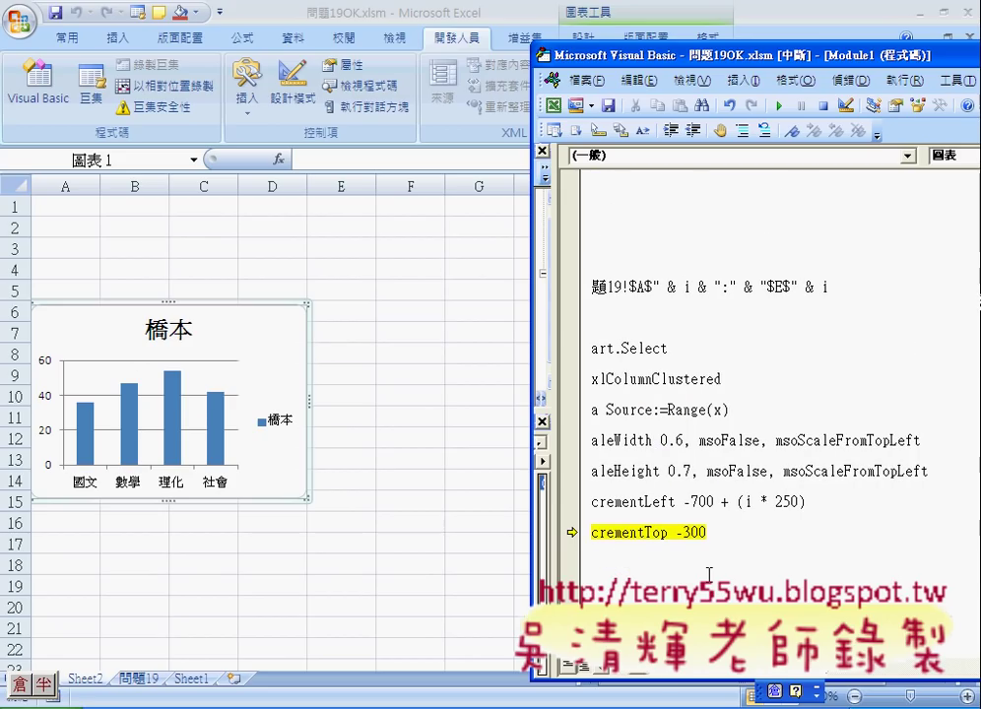
left_click_drag(747, 502, 800, 502)
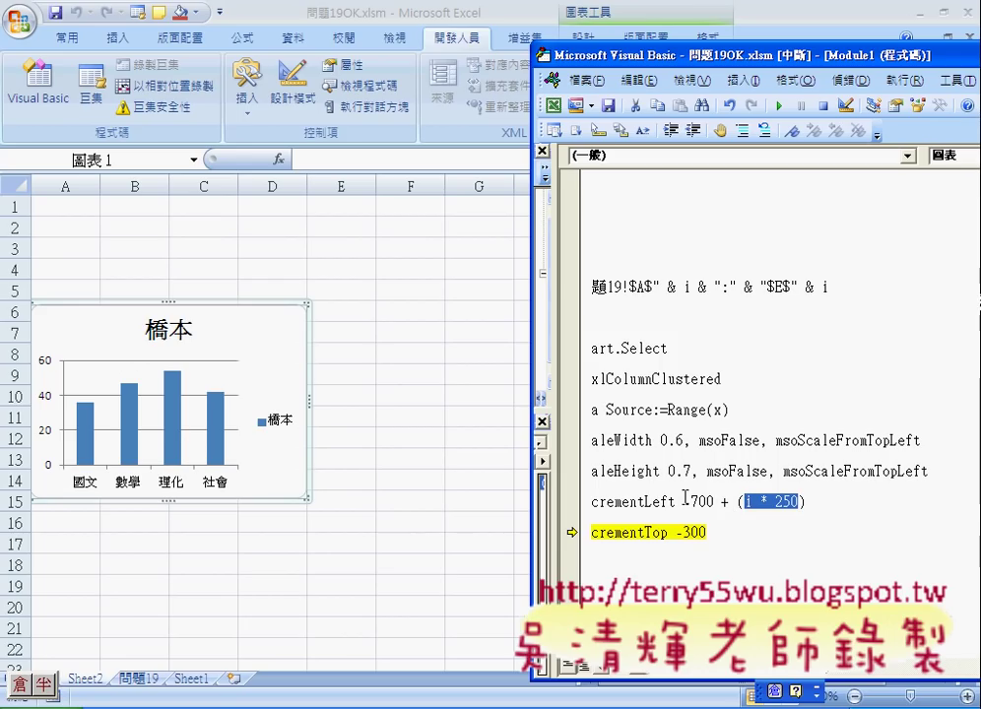
left_click_drag(689, 501, 804, 504)
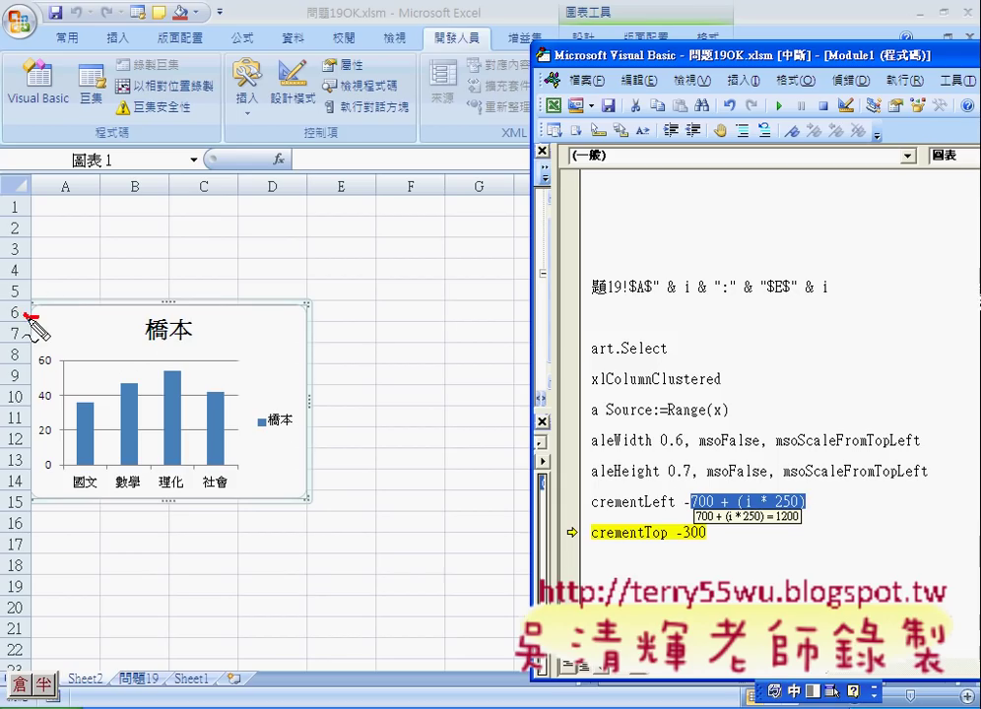
Annotate the 橋本 chart's top-left corner and its horizontal offset on screen
mouse_move(31, 317)
left_mouse_down()
mouse_move(200, 313)
mouse_move(194, 325)
left_mouse_up()
left_click_drag(219, 275, 218, 337)
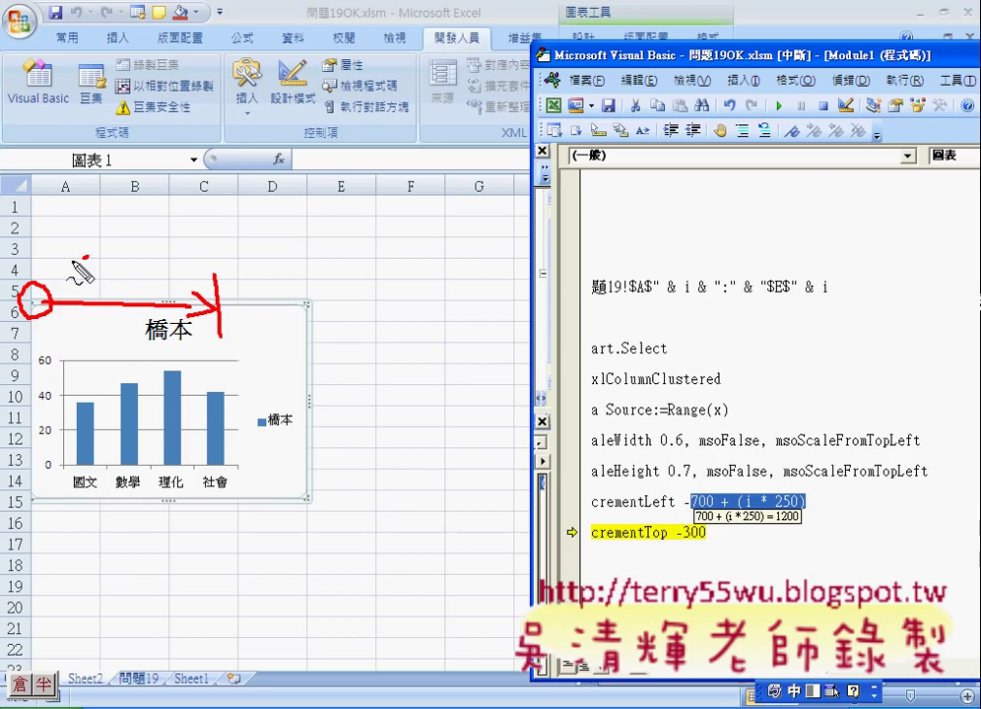
mouse_move(45, 274)
left_mouse_down()
mouse_move(79, 260)
mouse_move(155, 264)
left_mouse_up()
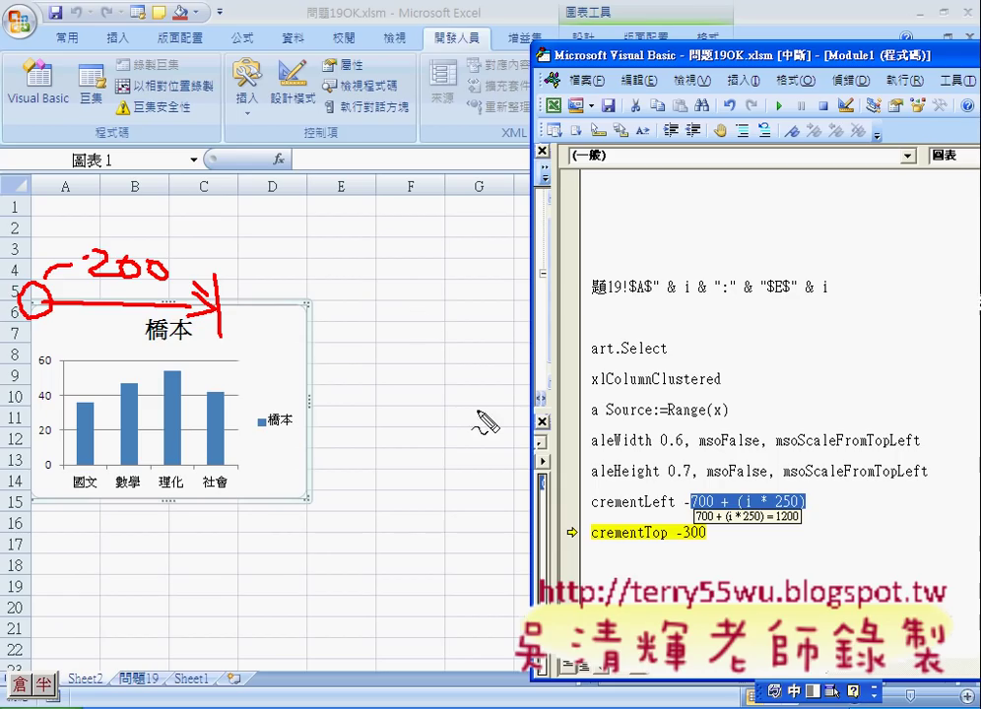
left_click_drag(753, 496, 748, 494)
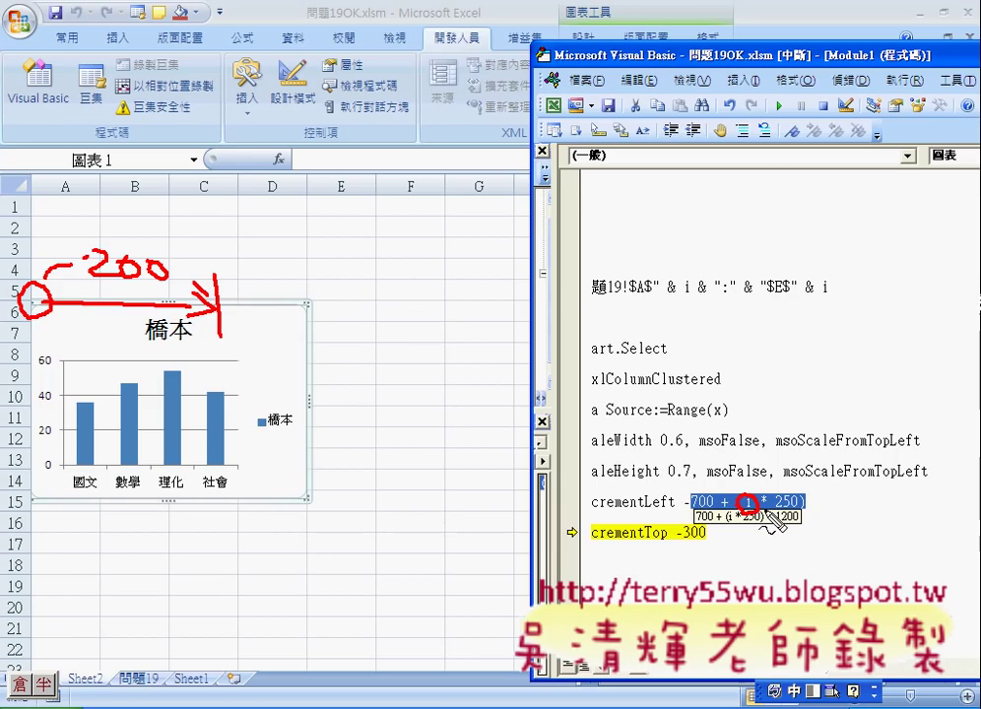
left_click_drag(362, 305, 393, 305)
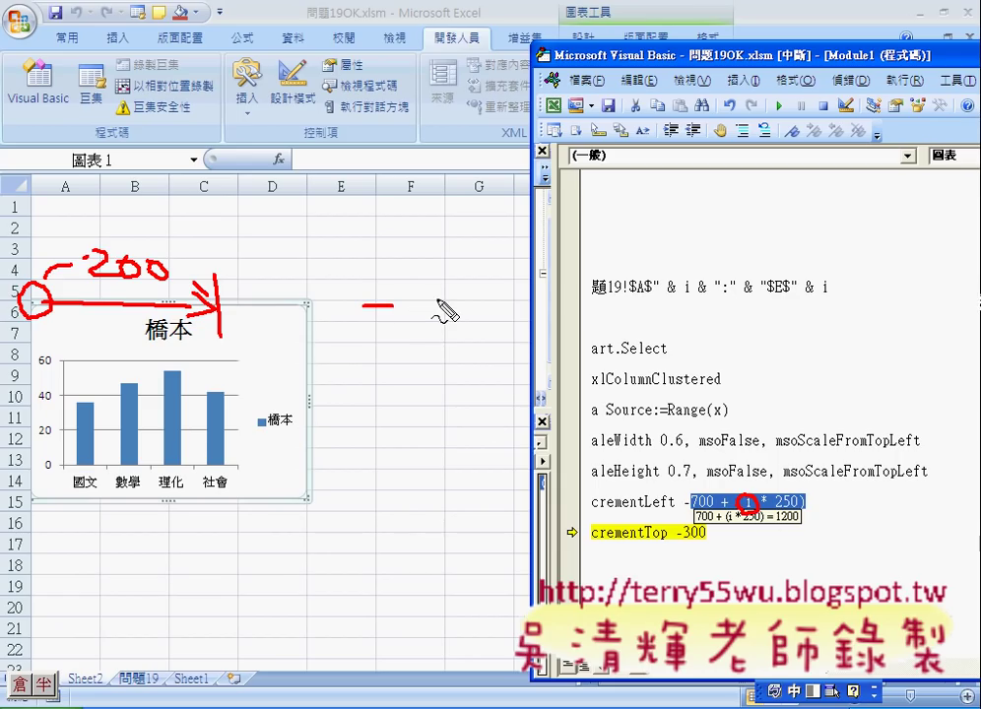
key("Escape")
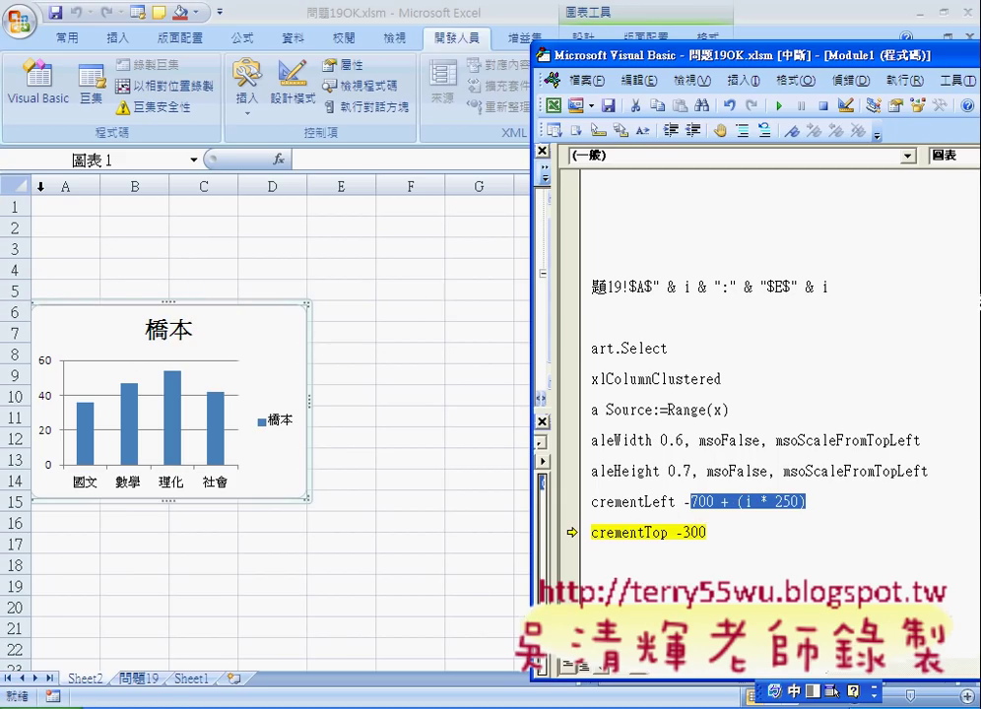
Mark the sheet top and the 300 offset, then run IncrementTop -300 to raise the chart
key("ctrl+2")
left_click_drag(41, 194, 55, 203)
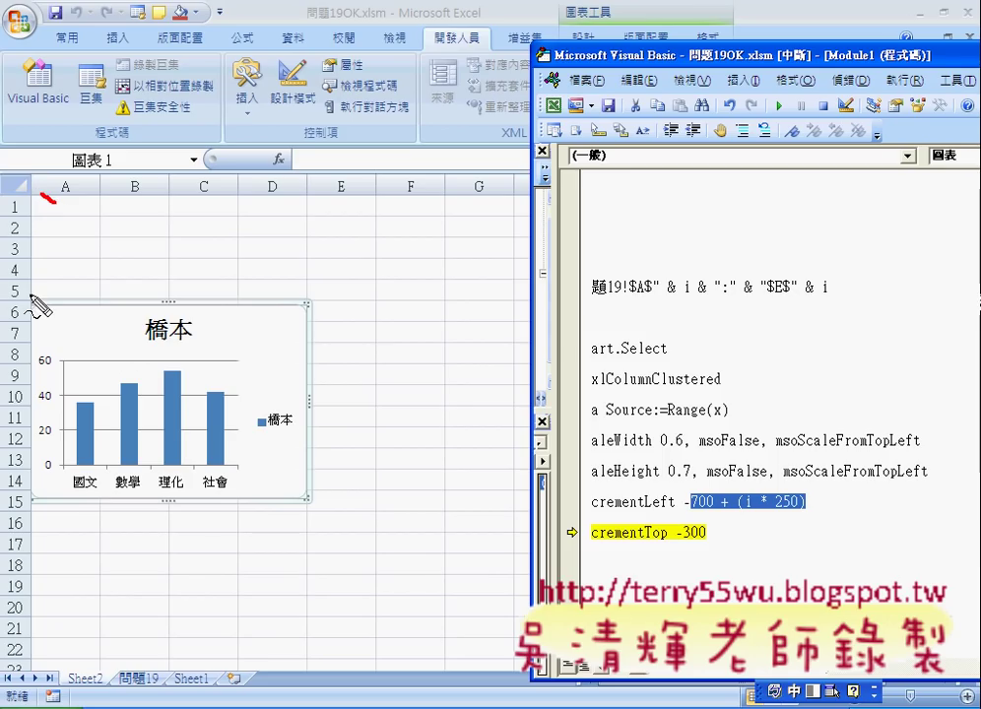
left_click_drag(29, 293, 41, 290)
left_click_drag(701, 526, 689, 528)
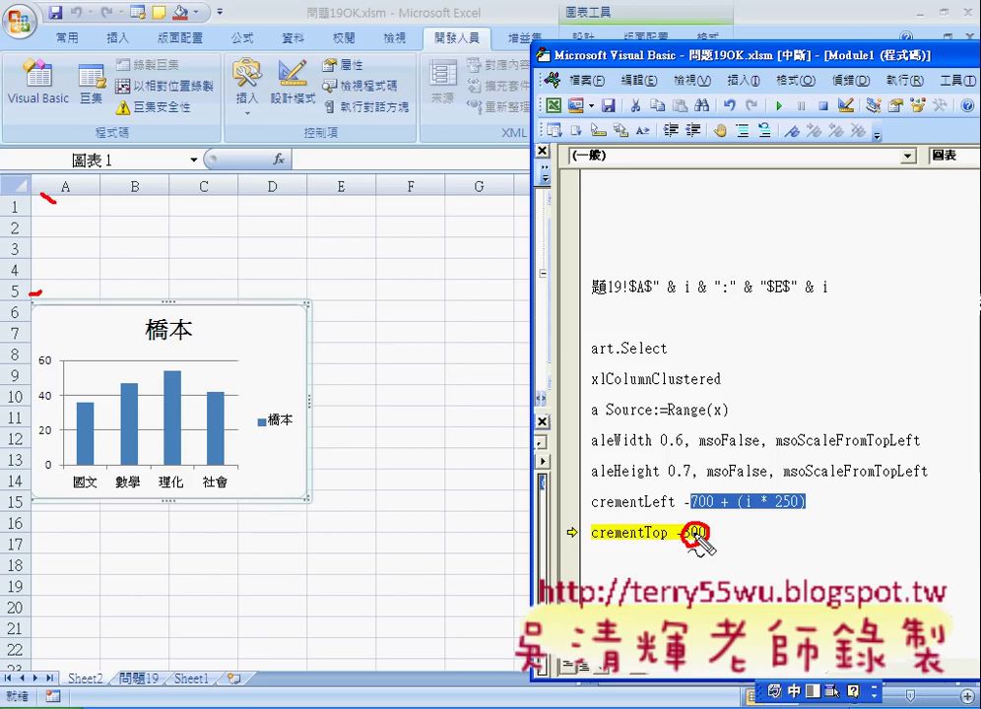
key("Escape")
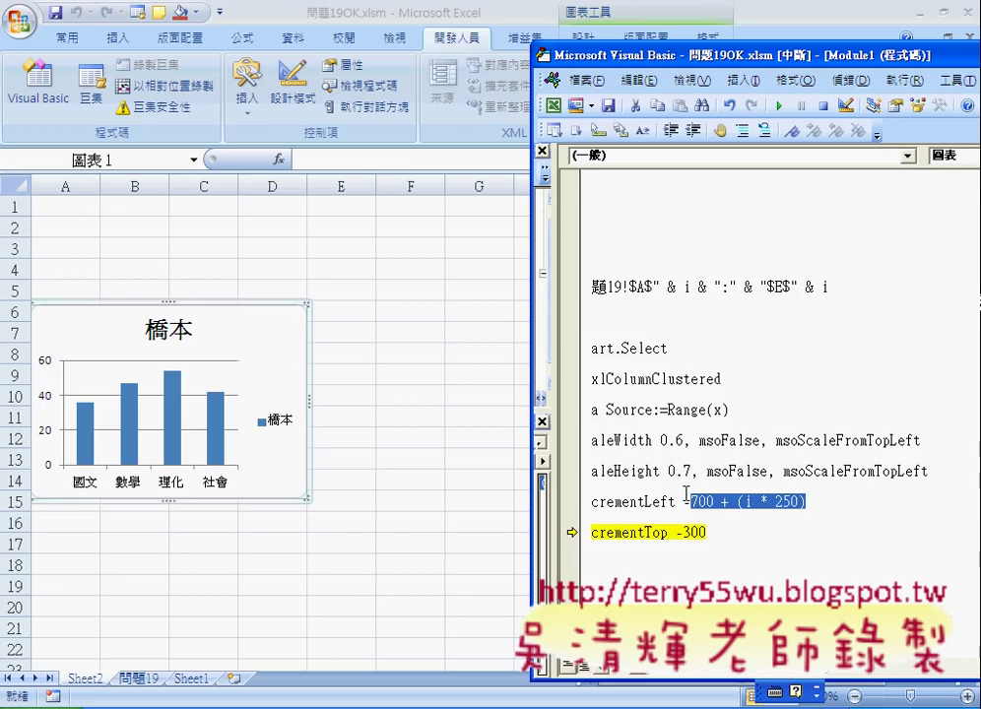
left_click(740, 540)
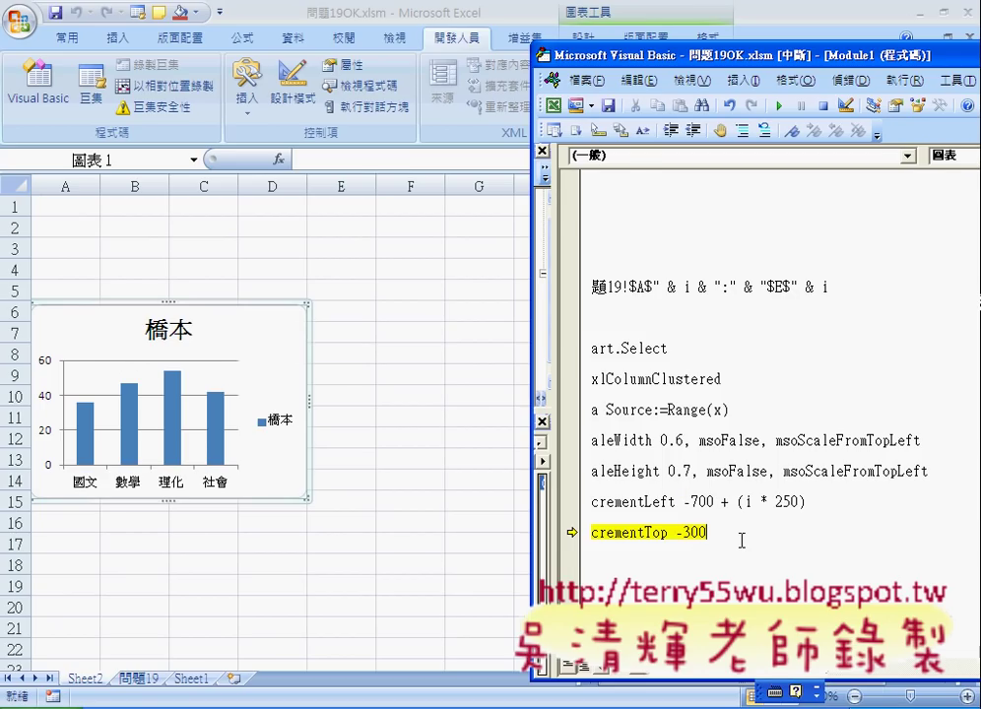
key("F8")
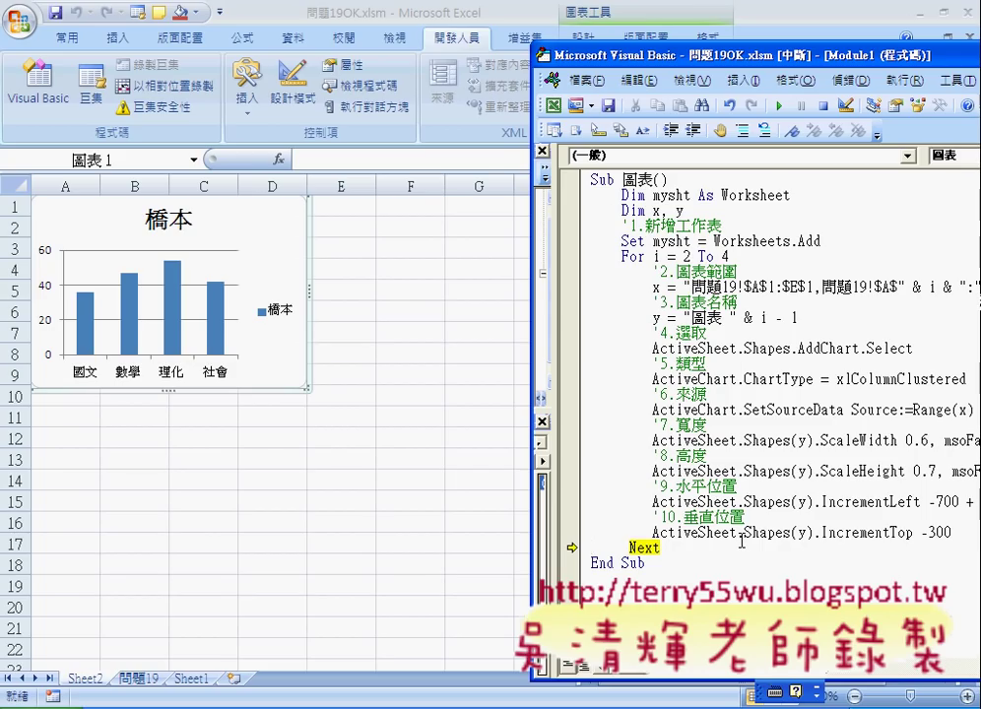
Step through the next loop pass, adding the 高山 column chart scaled to 0.6 width and 0.7 height
key("F8")
key("F8")
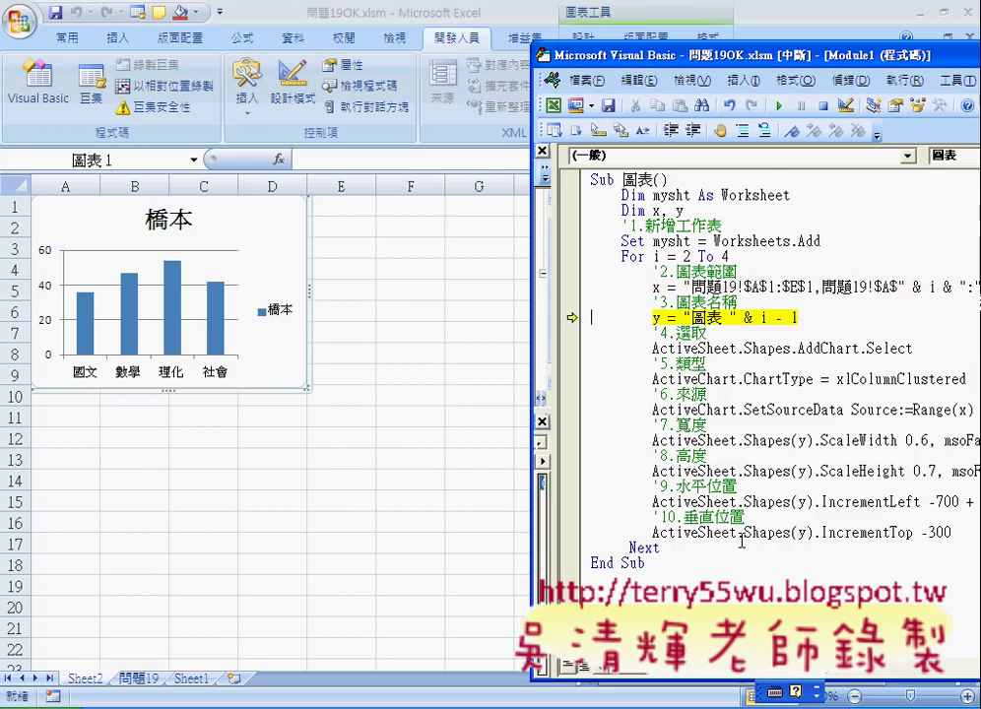
key("F8")
key("F8")
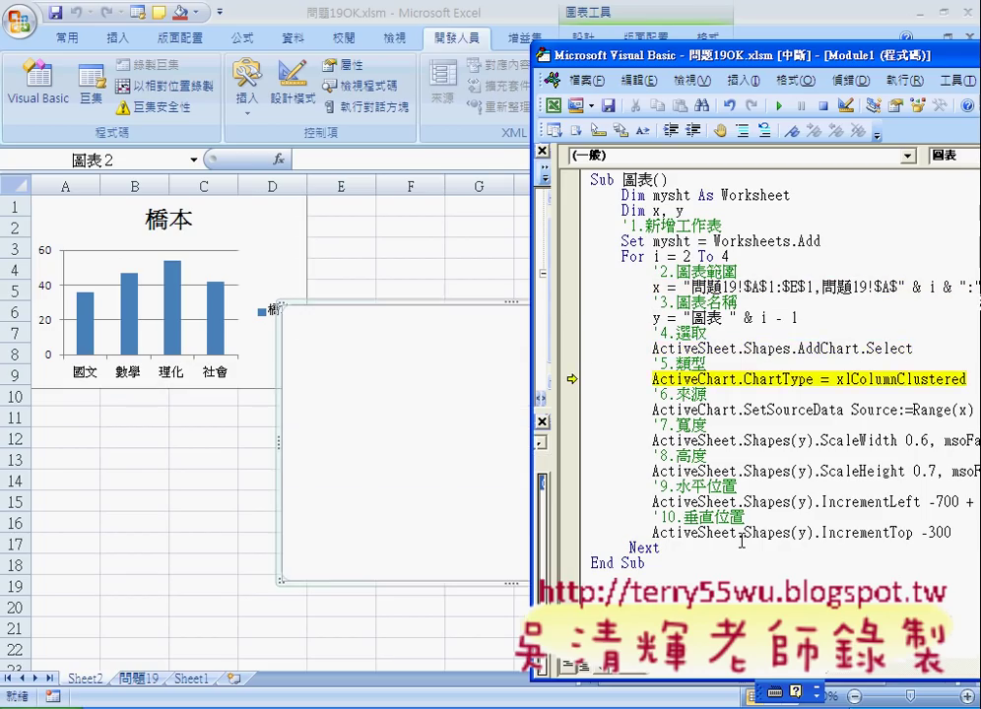
key("F8")
key("F8")
key("F8")
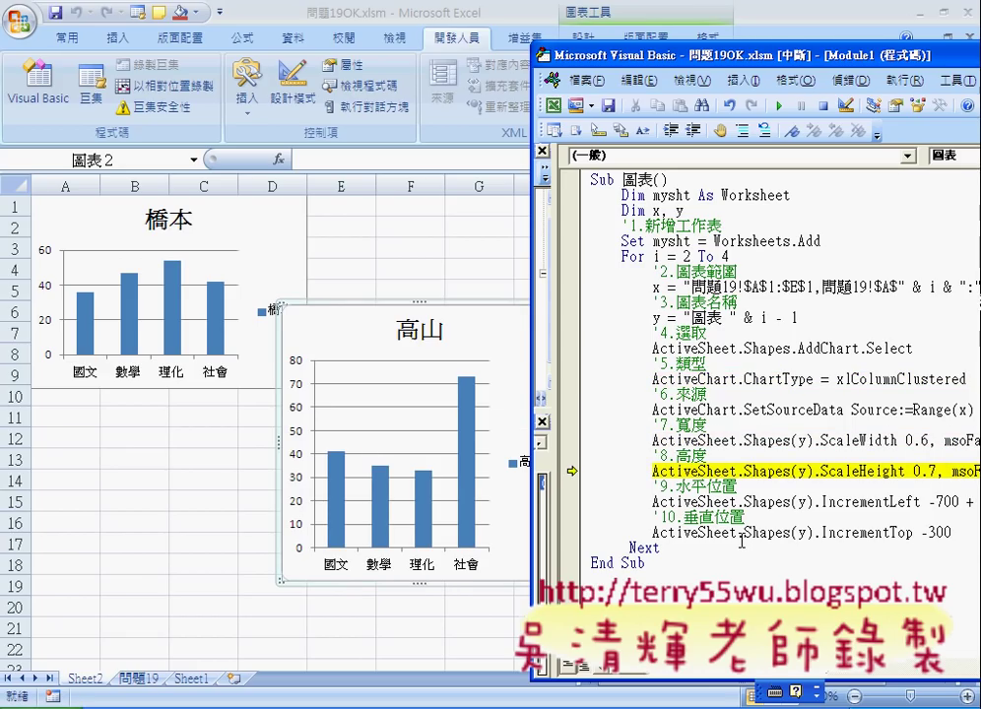
key("F8")
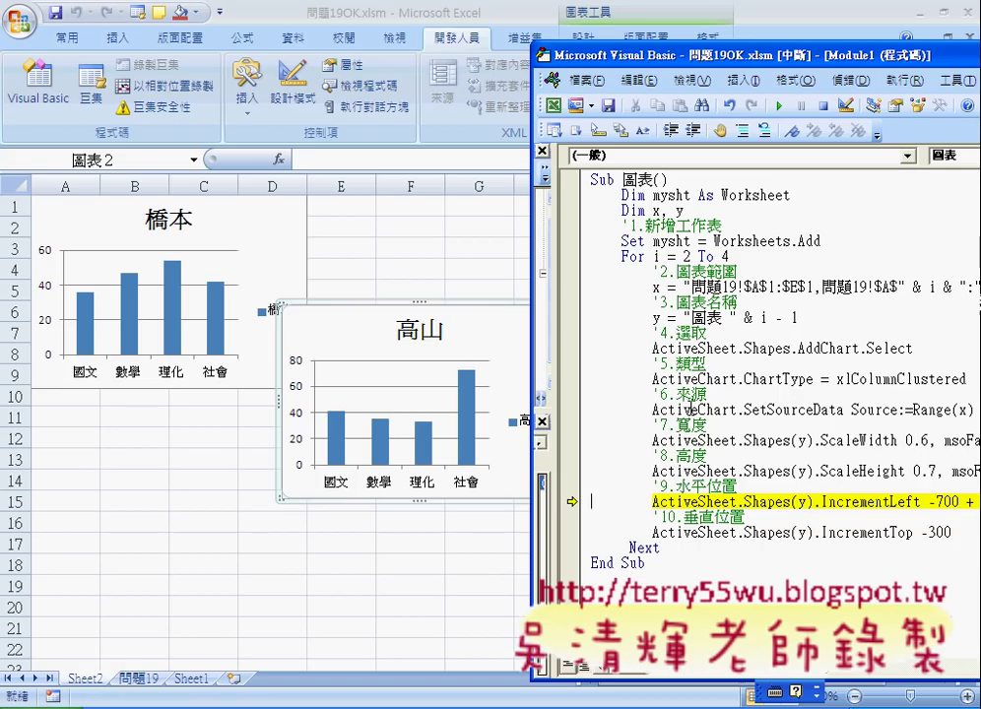
scroll(719, 463, "right", 3)
scroll(748, 523, "right", 3)
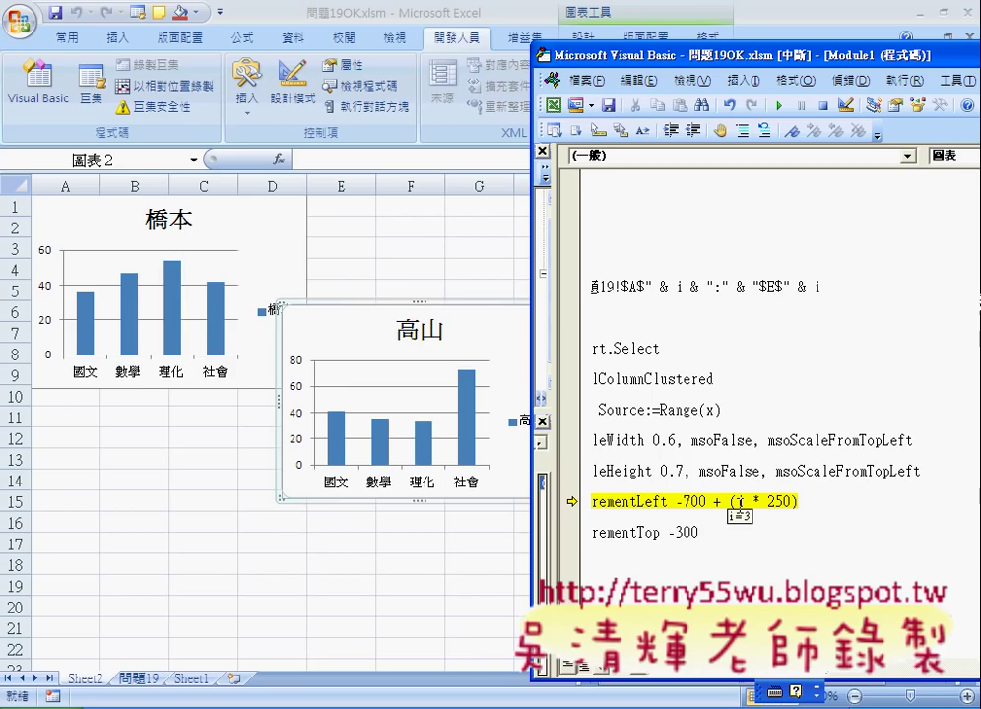
left_click_drag(735, 501, 788, 504)
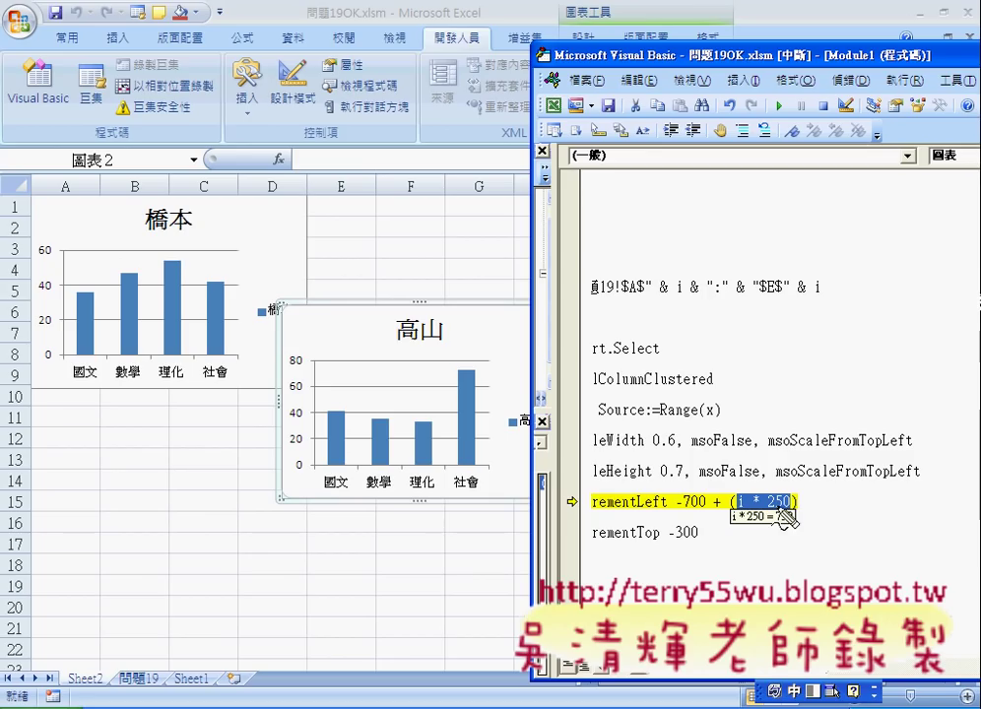
mouse_move(286, 266)
left_mouse_down()
mouse_move(278, 307)
mouse_move(39, 312)
mouse_move(45, 320)
left_mouse_up()
mouse_move(113, 342)
left_mouse_down()
mouse_move(128, 351)
mouse_move(189, 343)
left_mouse_up()
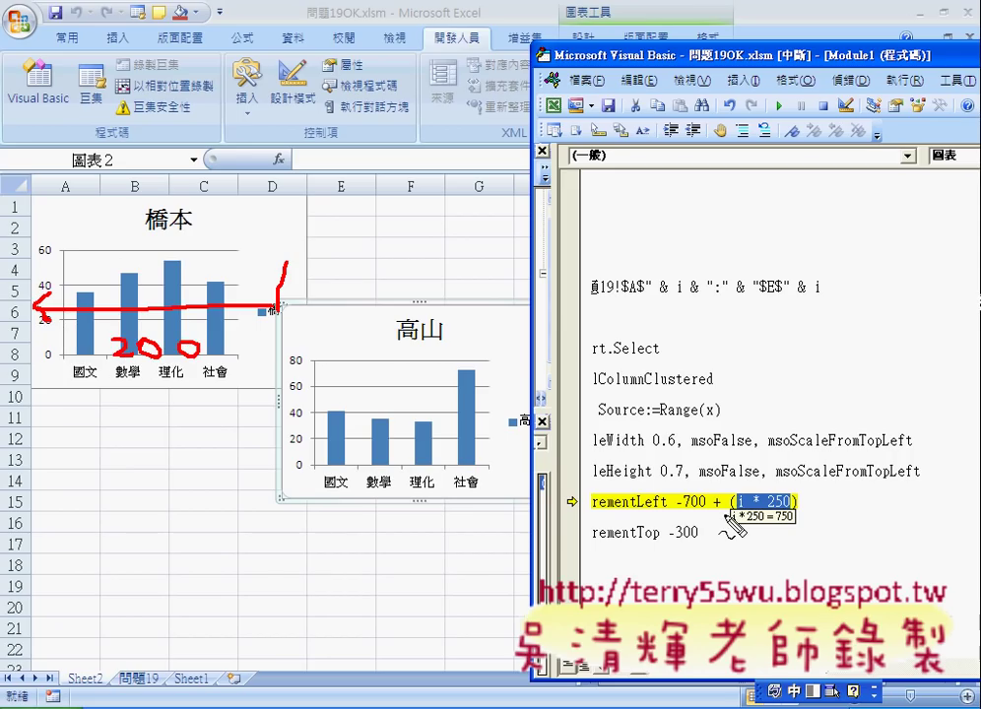
left_click_drag(675, 510, 805, 508)
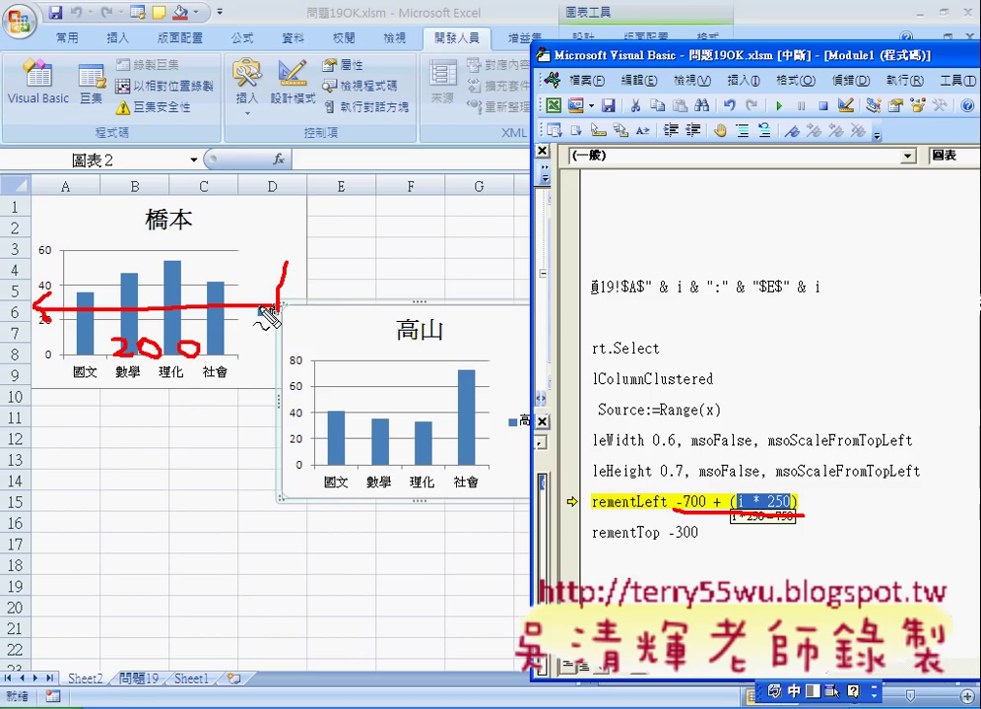
left_click_drag(282, 306, 362, 311)
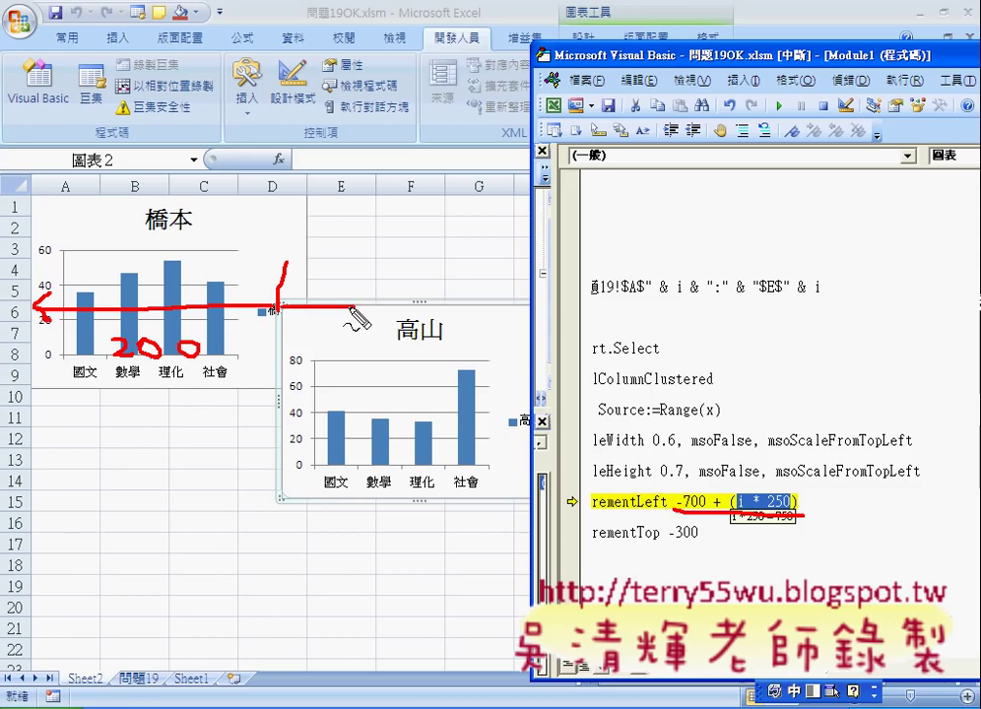
left_click_drag(360, 180, 364, 344)
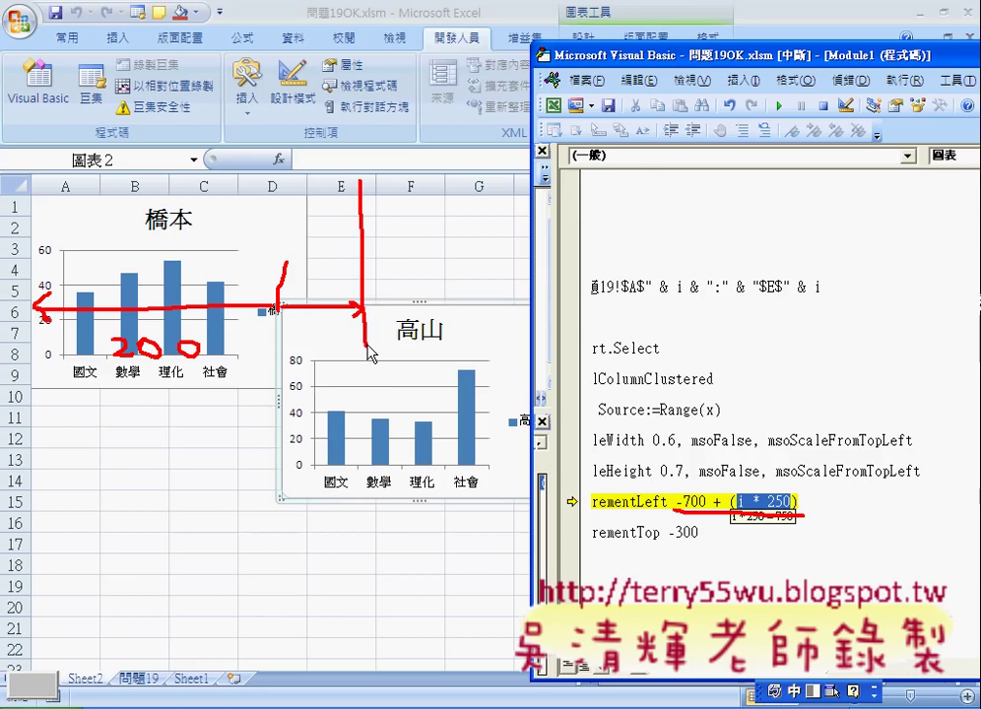
key("Escape")
left_click(736, 485)
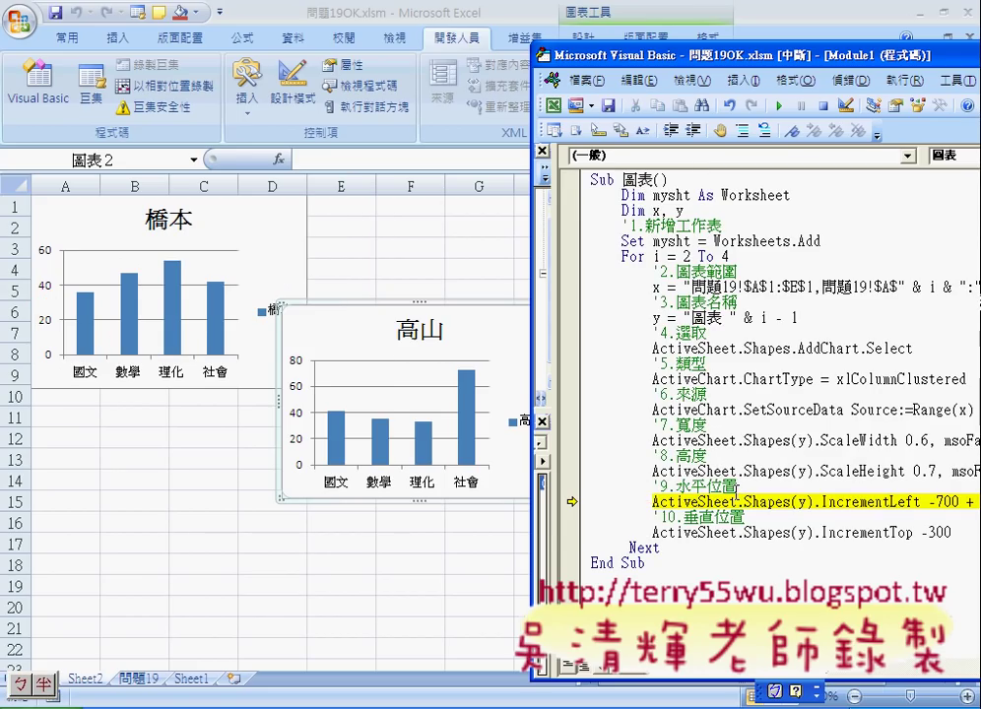
Run IncrementLeft and IncrementTop to put 高山 at the top beside 橋本, then advance the loop
key("F8")
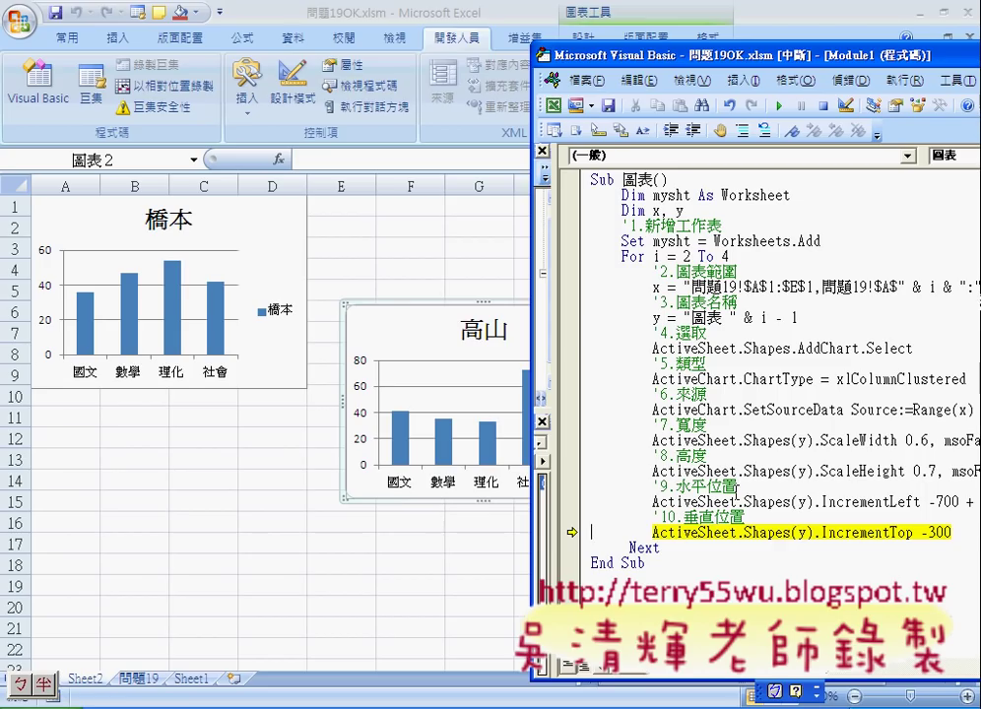
key("F8")
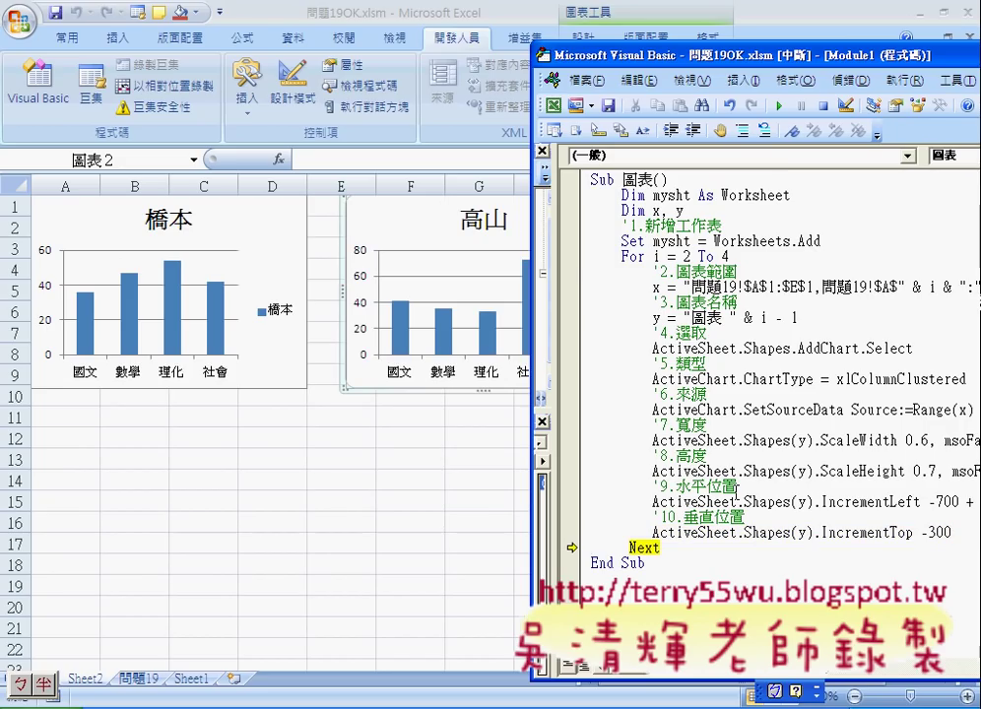
key("F8")
key("F8")
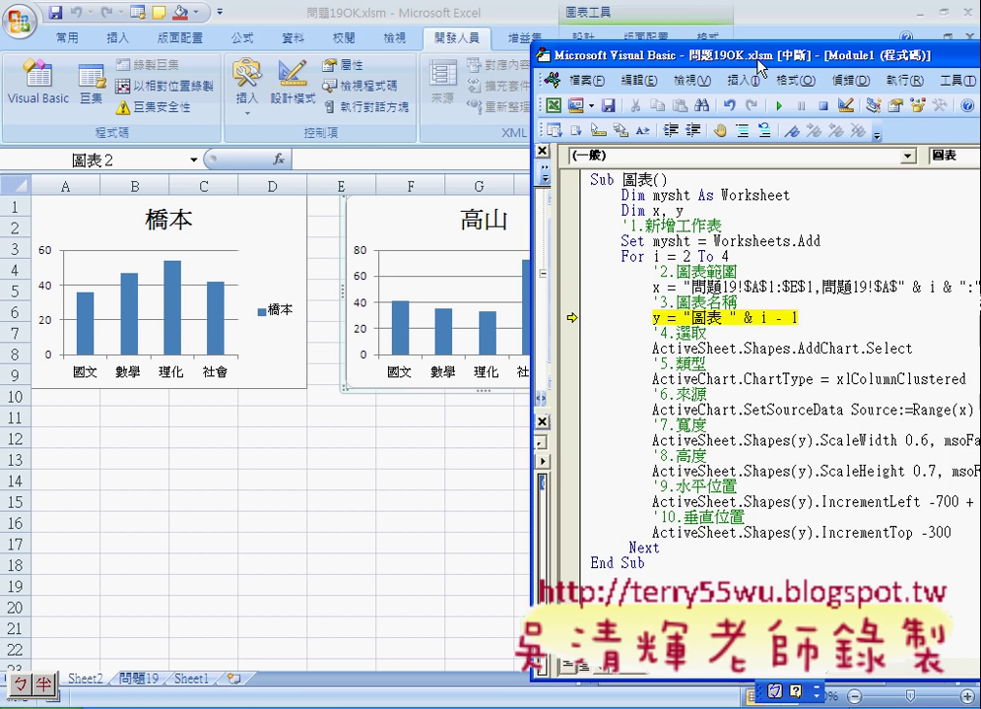
Move the VBA window aside to view the charts, then restore it and refocus the code
left_click_drag(758, 67, 979, 69)
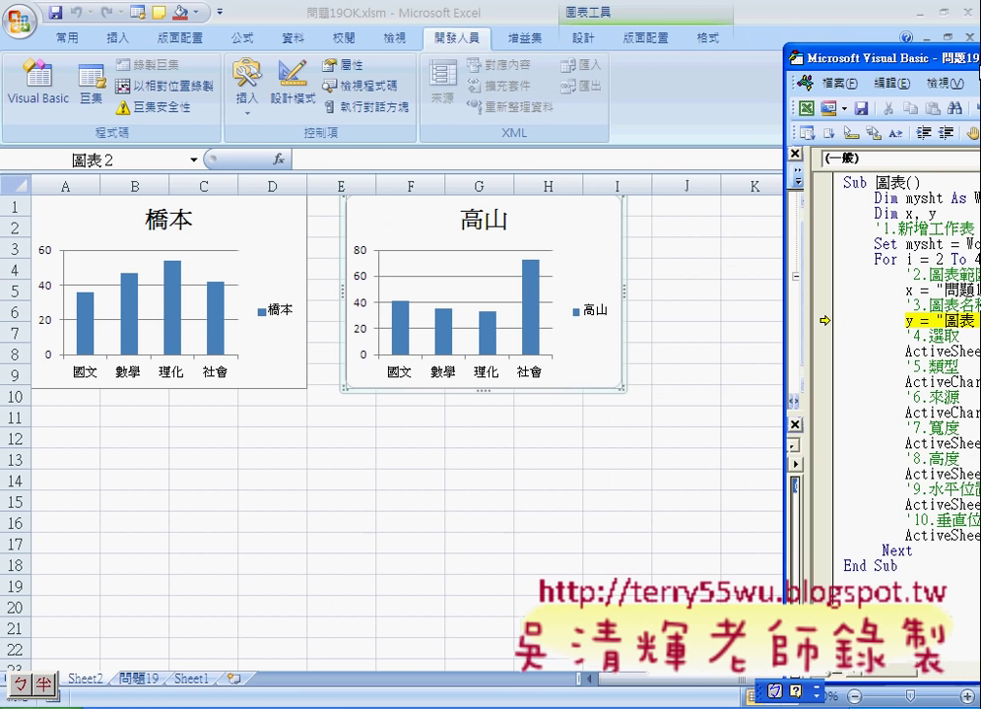
left_click(684, 679)
left_click(650, 699)
left_click(679, 694)
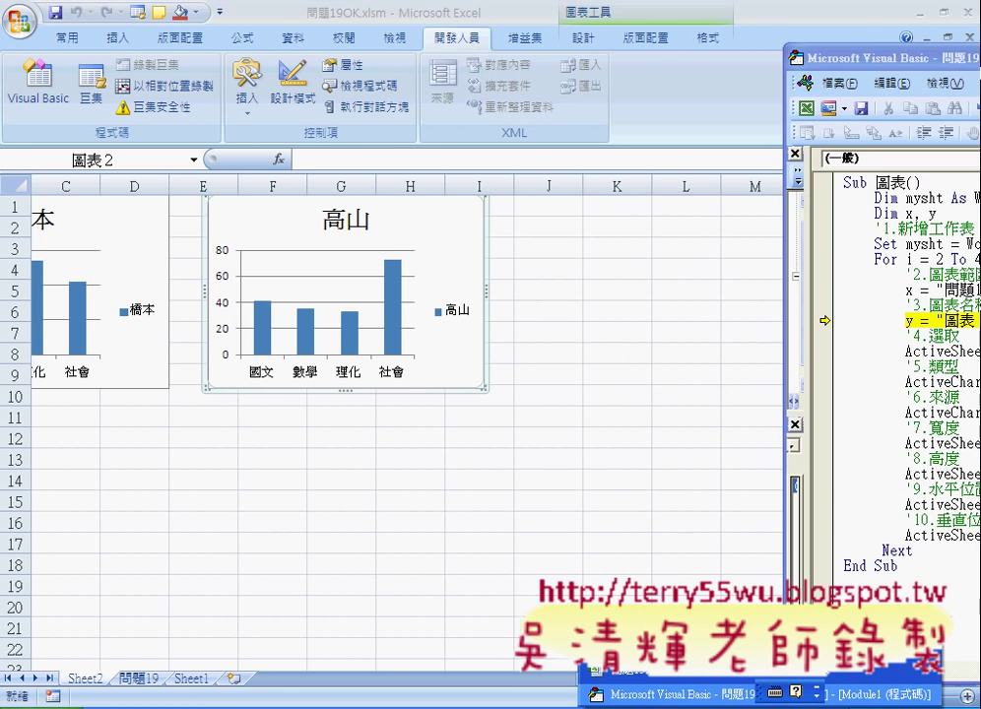
left_click(843, 320)
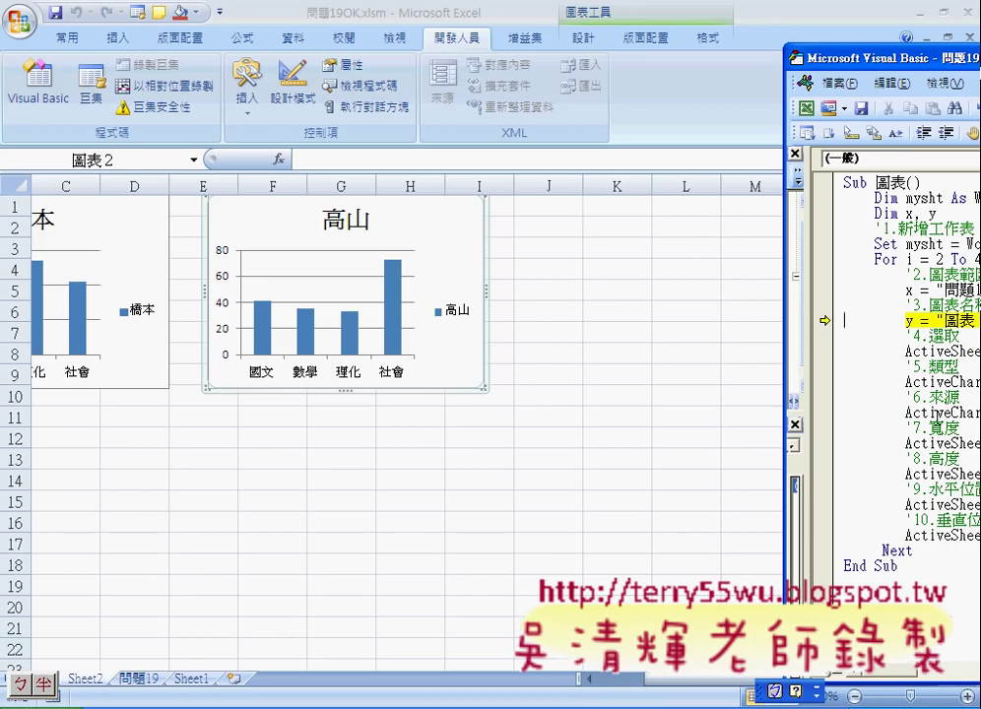
Step through the third pass to add, size and place the 岡田 chart, running to End Sub
key("F8")
key("F8")
key("F8")
key("F8")
key("F8")
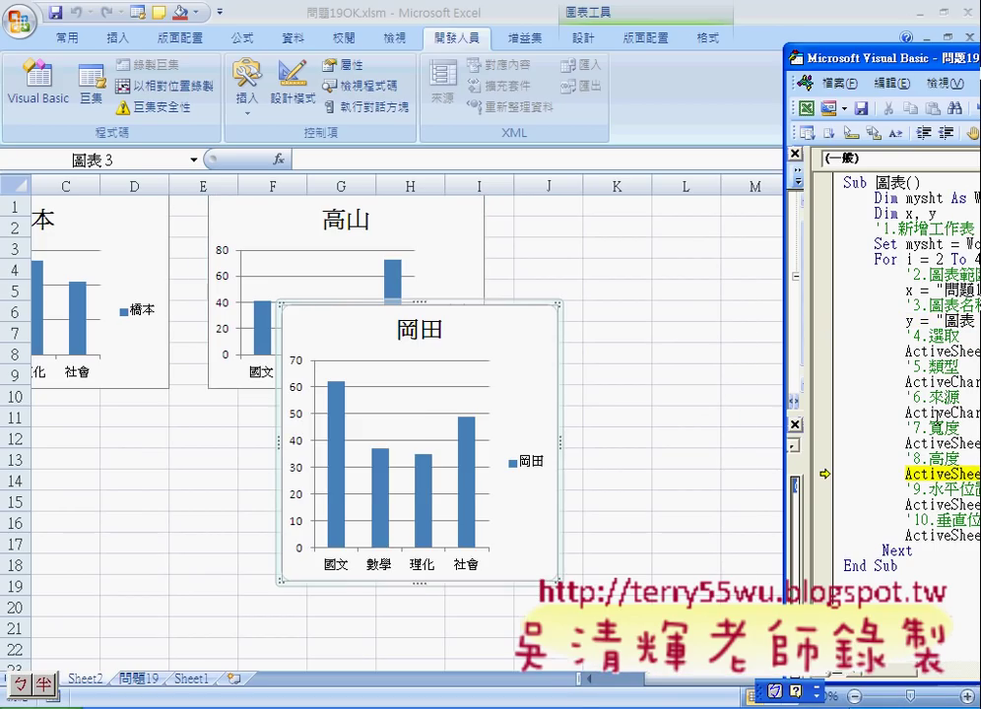
key("F8")
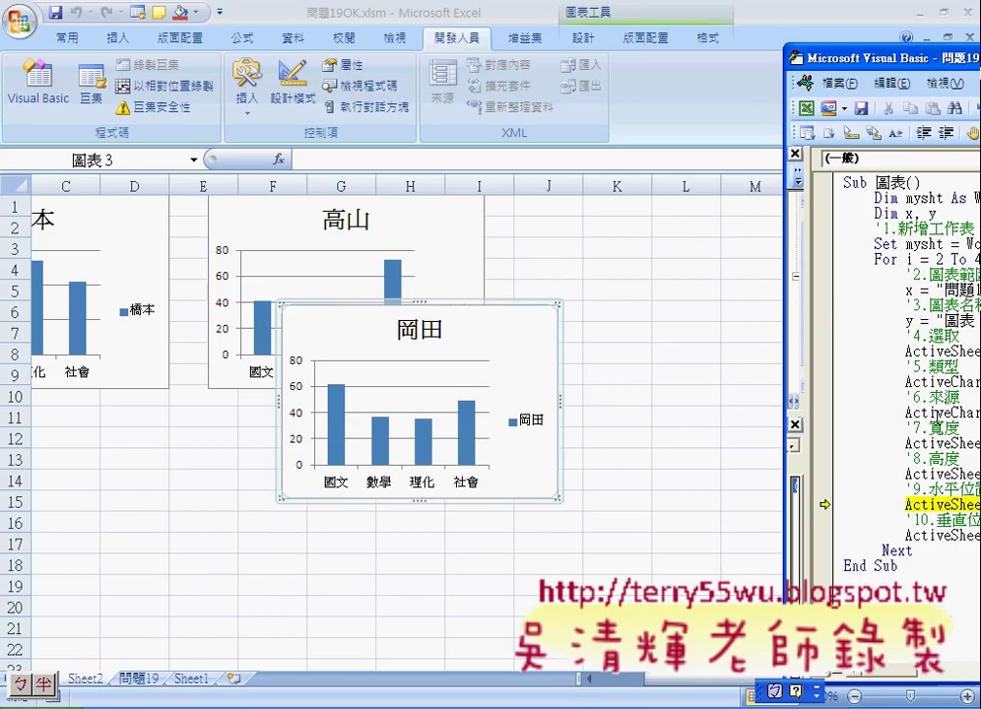
key("F8")
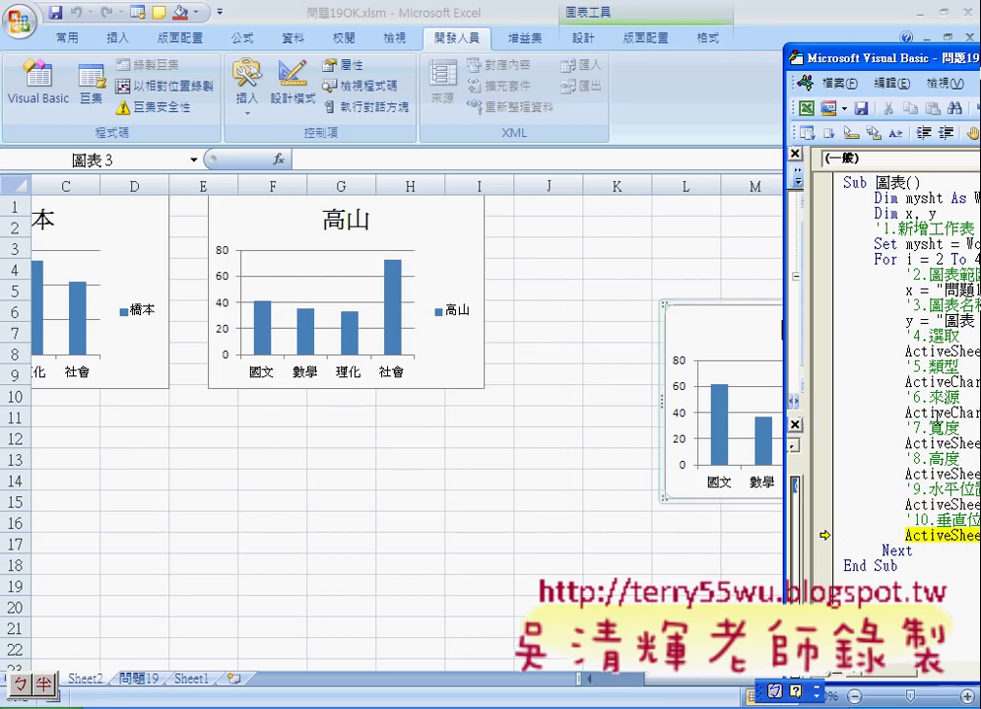
key("F8")
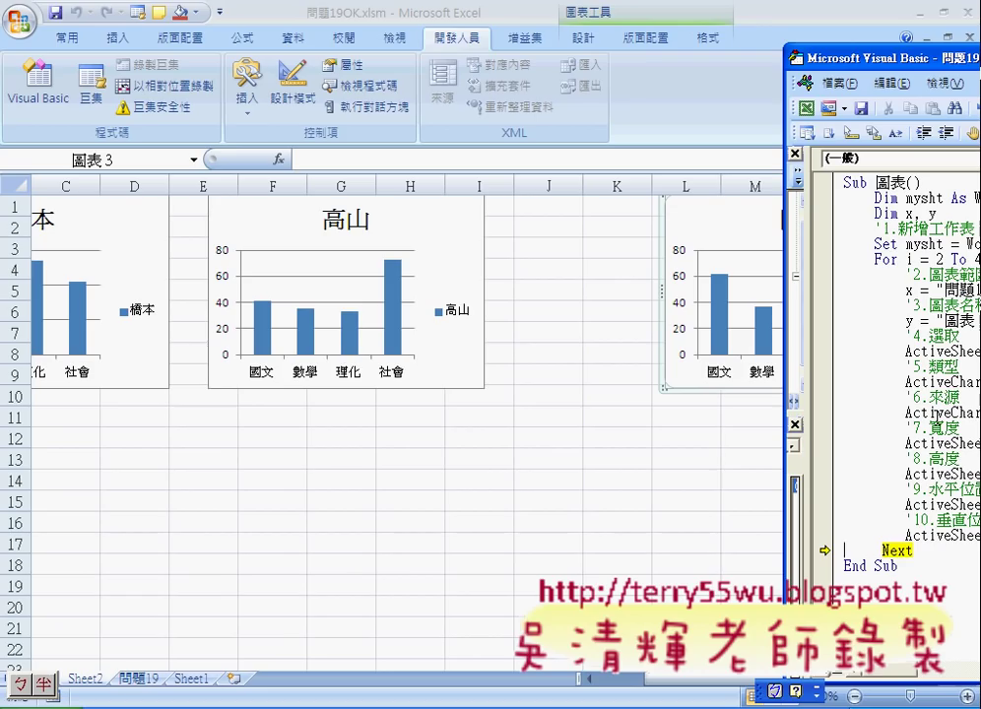
key("F8")
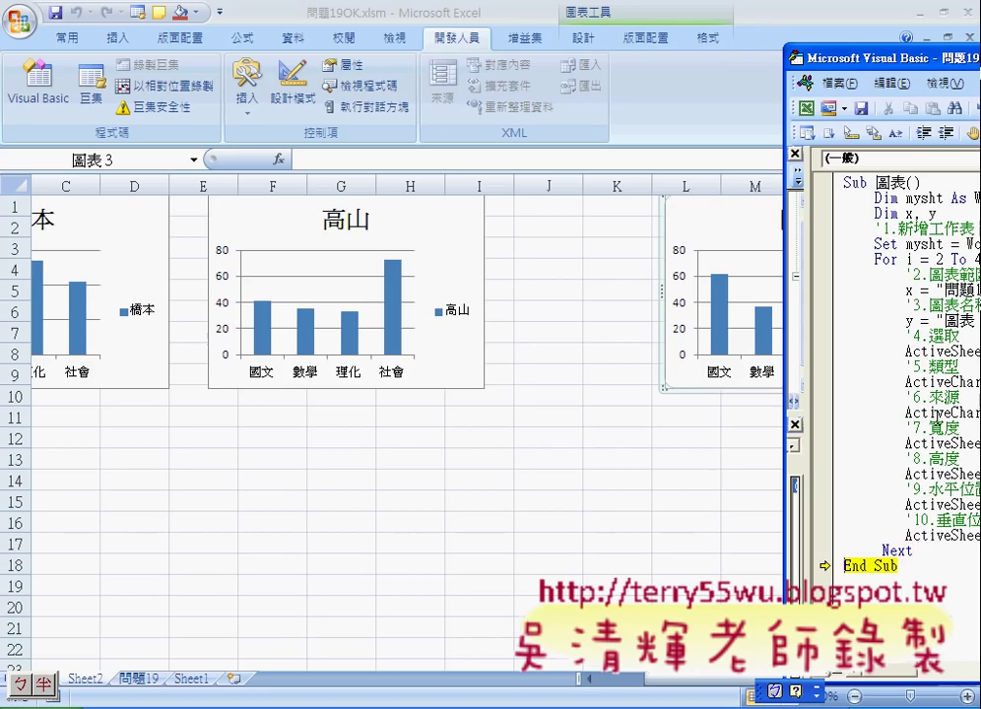
key("F8")
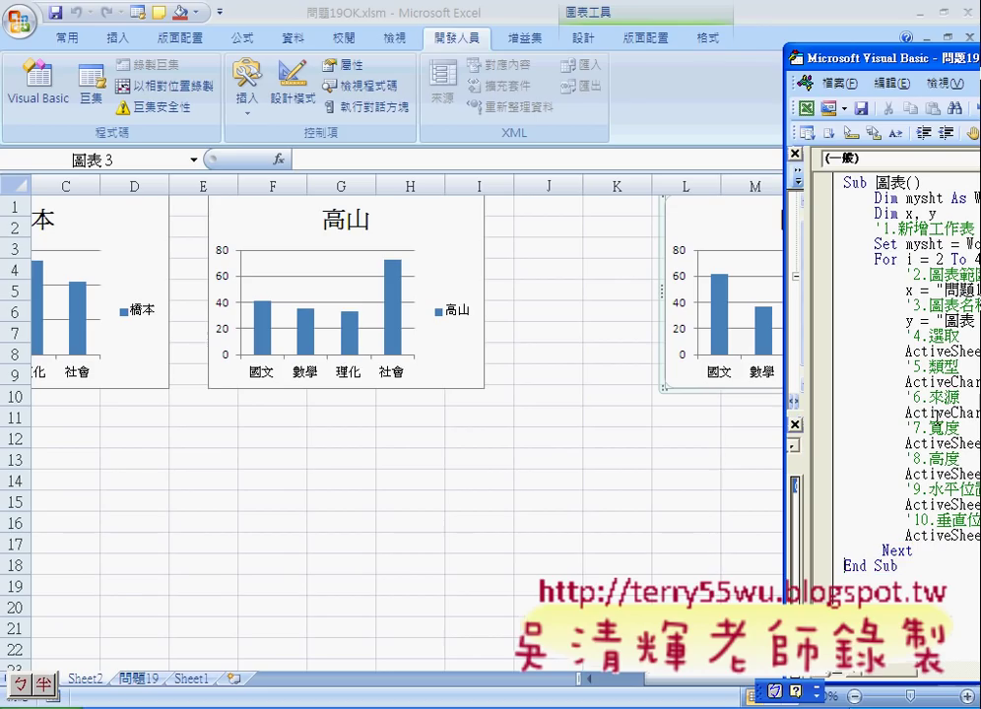
Bring the chart worksheet forward and minimise the VBA editor
left_click(653, 695)
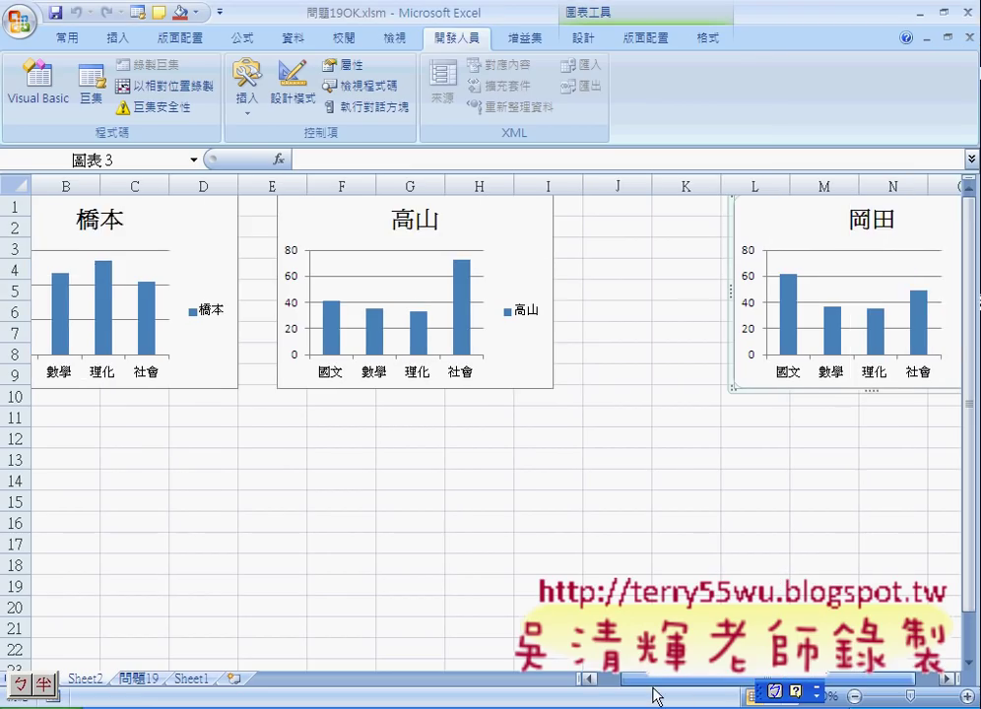
left_click_drag(653, 695, 624, 696)
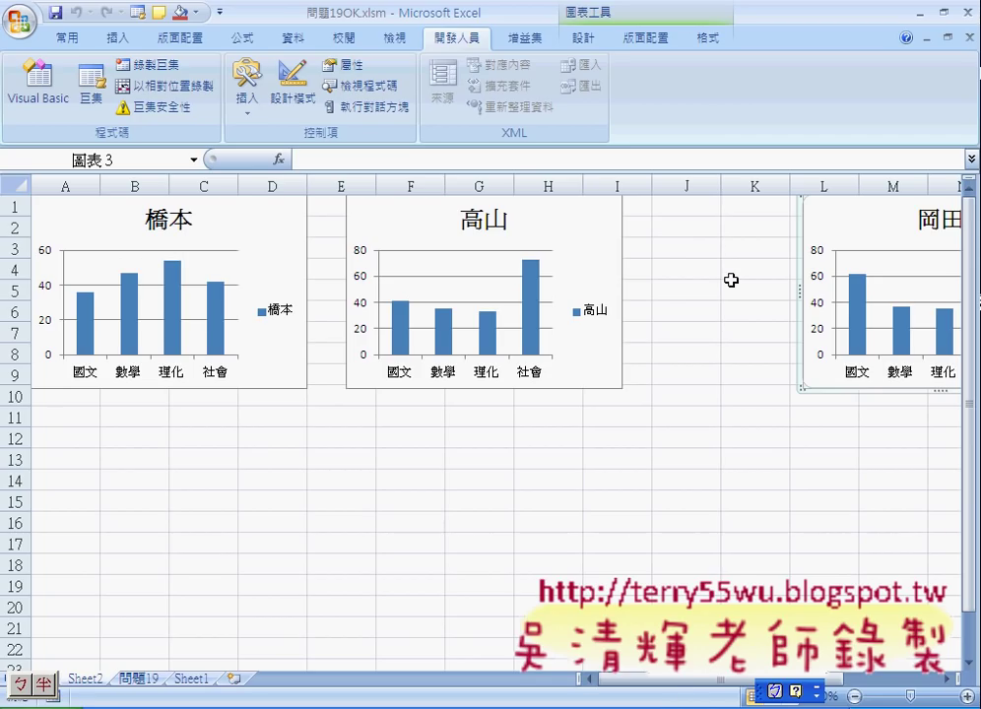
key("alt+F11")
left_click(670, 694)
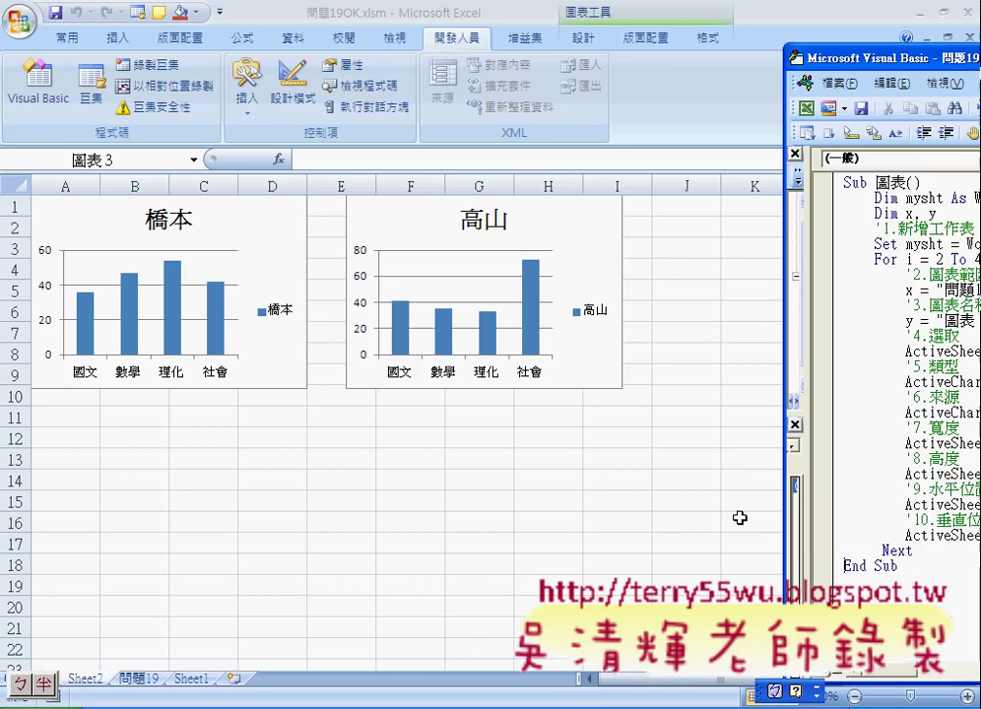
left_click(816, 691)
mouse_move(732, 682)
left_mouse_down()
mouse_move(788, 682)
mouse_move(732, 683)
left_mouse_up()
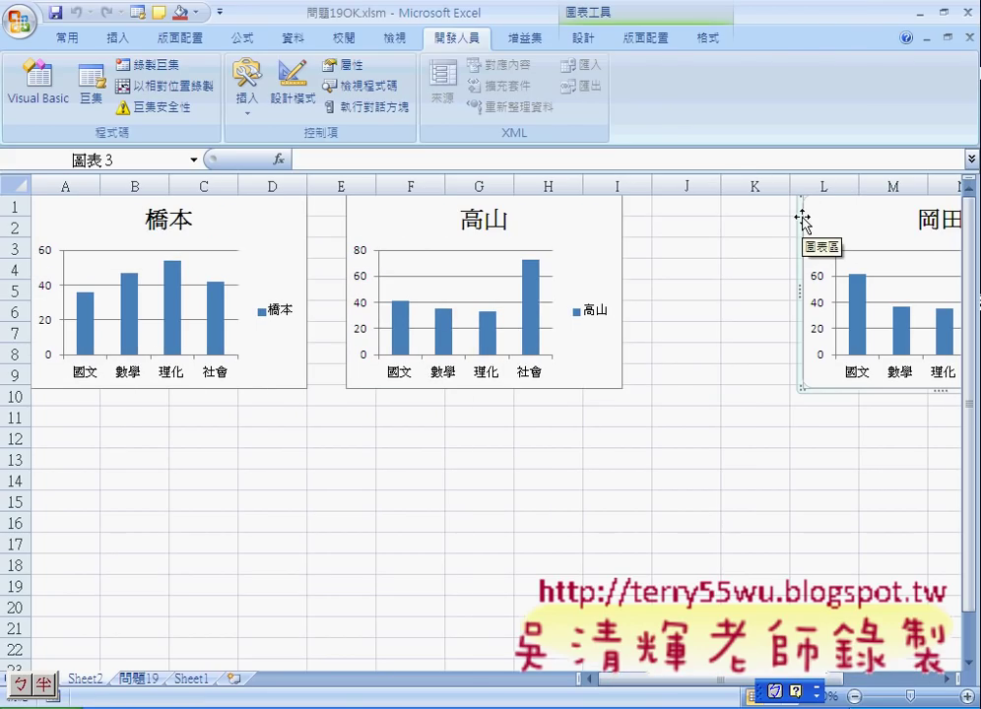
Deselect the 岡田 chart to view the three charts lined up across the sheet
left_click(689, 288)
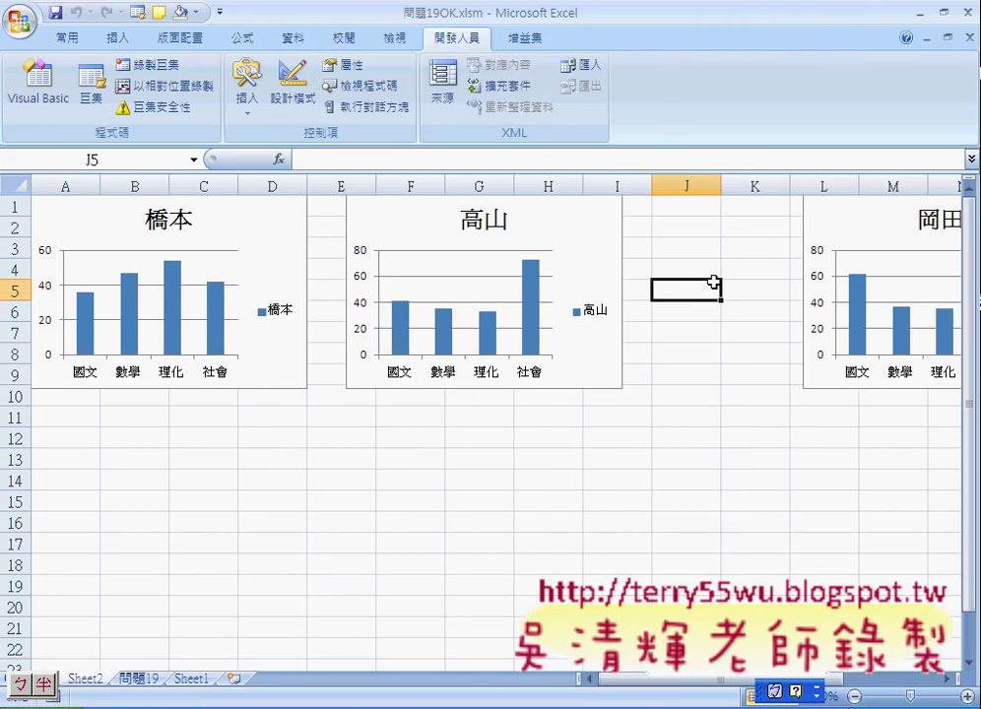
key("alt+F11")
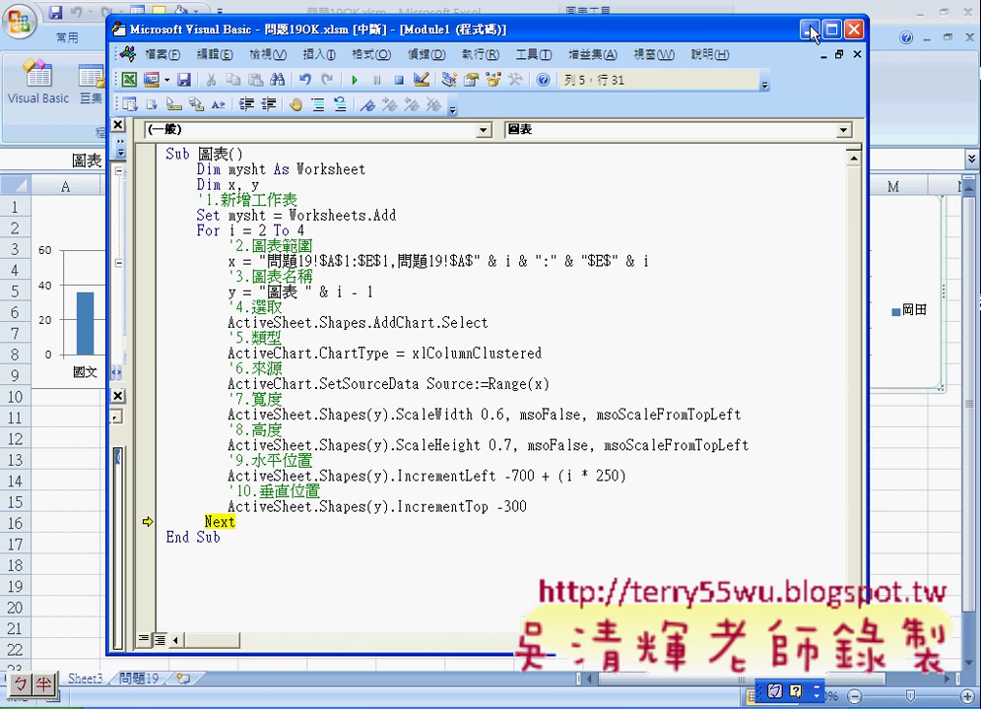
left_click(808, 31)
left_click(479, 482)
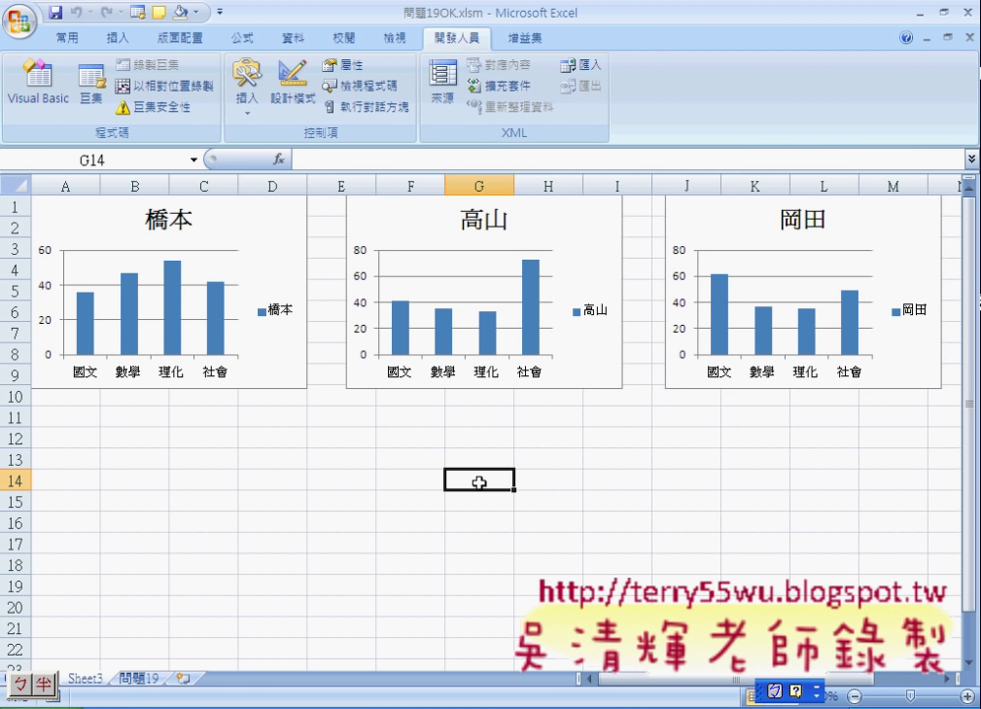